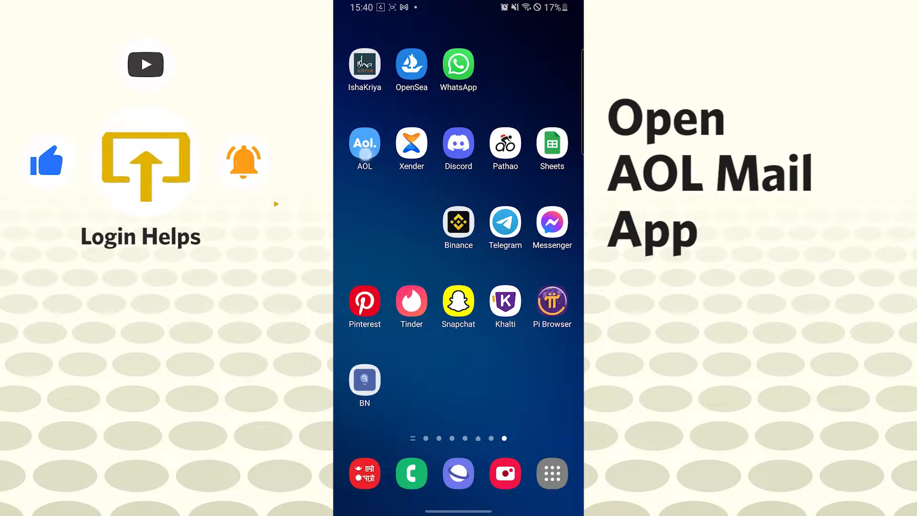
- Create a new custom mail folder named test1 from the Mail folders list and confirm it
left_click(365, 150)
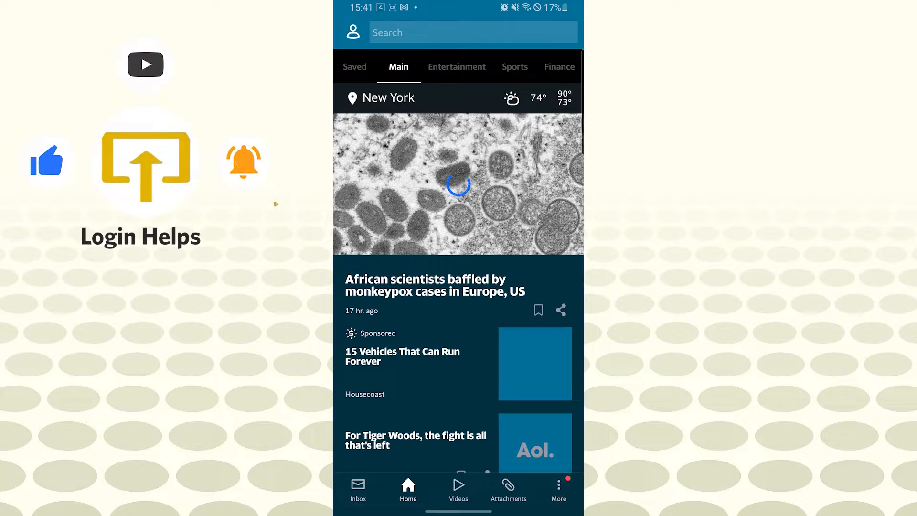
left_click(353, 32)
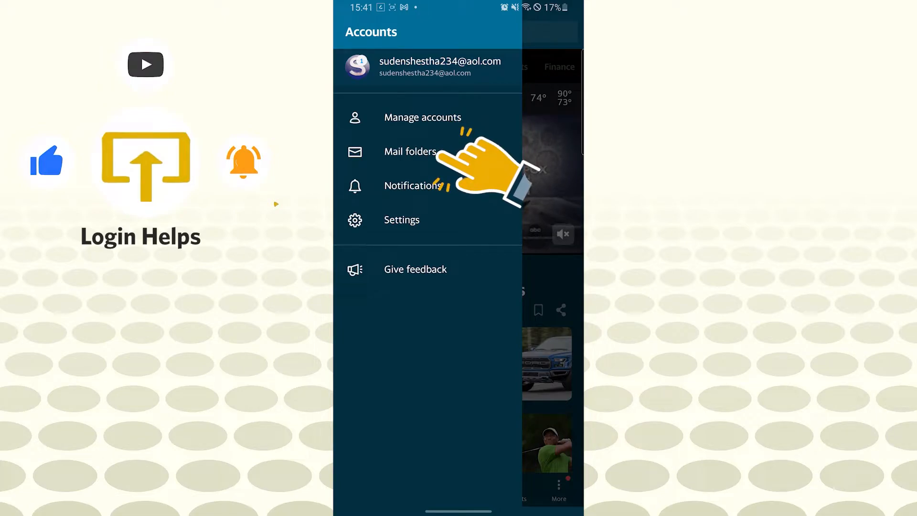
left_click(449, 151)
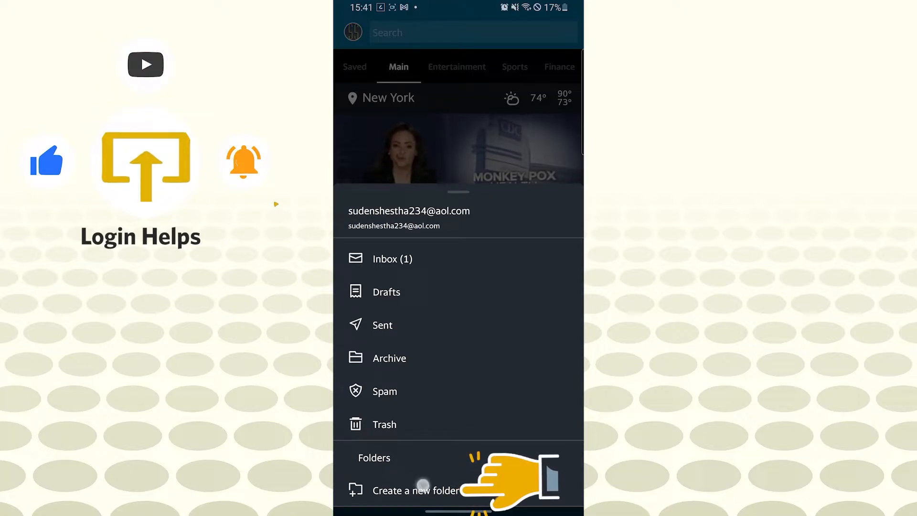
left_click(423, 486)
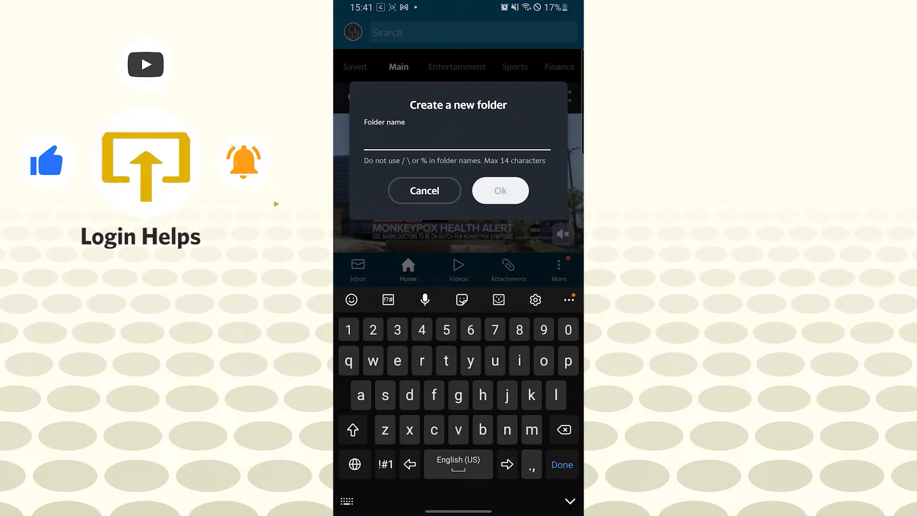
type("test1")
left_click(501, 191)
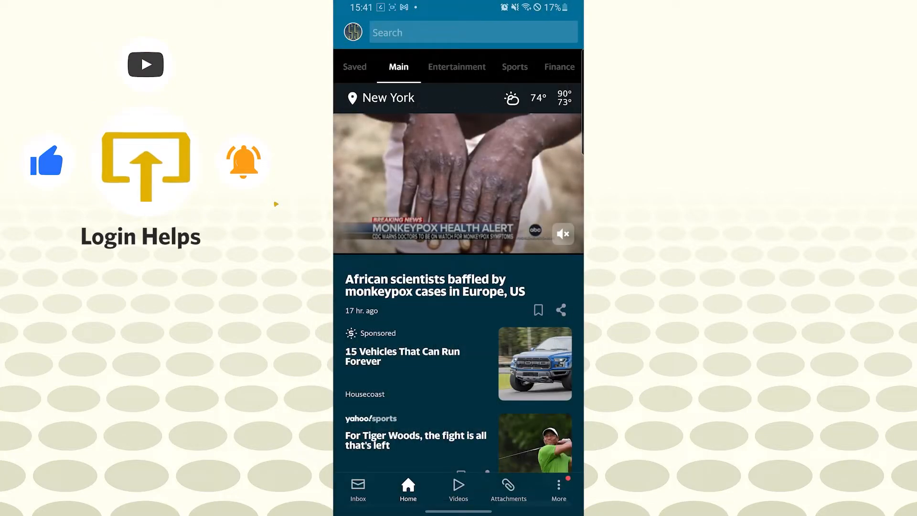
- Reopen the Mail folders list from the inbox to see test1 under Folders
left_click(358, 490)
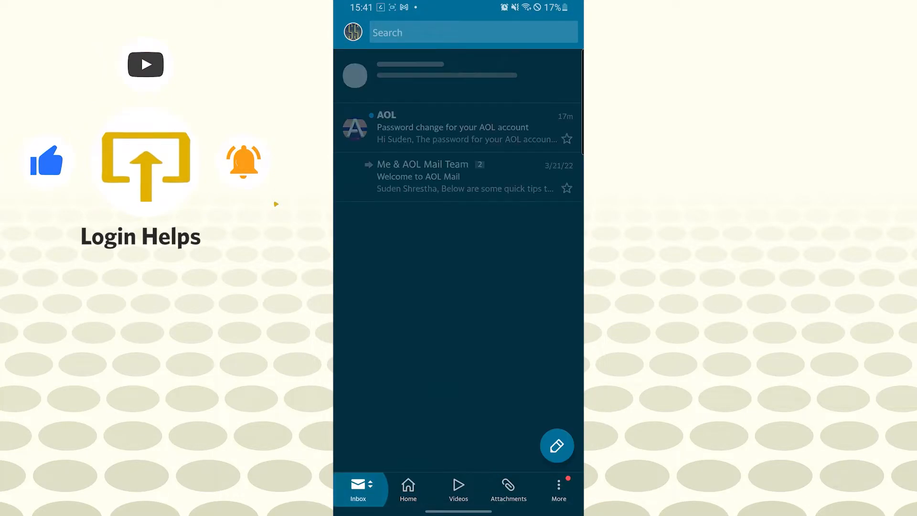
left_click(353, 32)
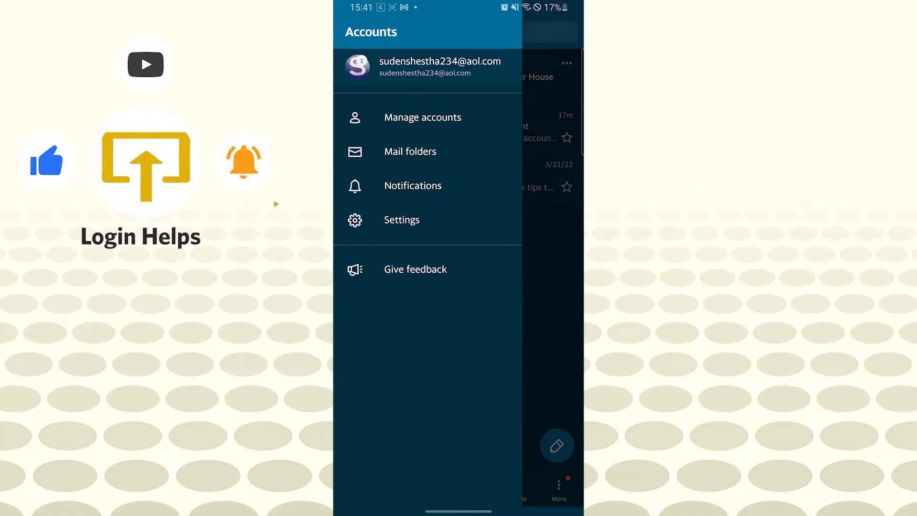
left_click(459, 154)
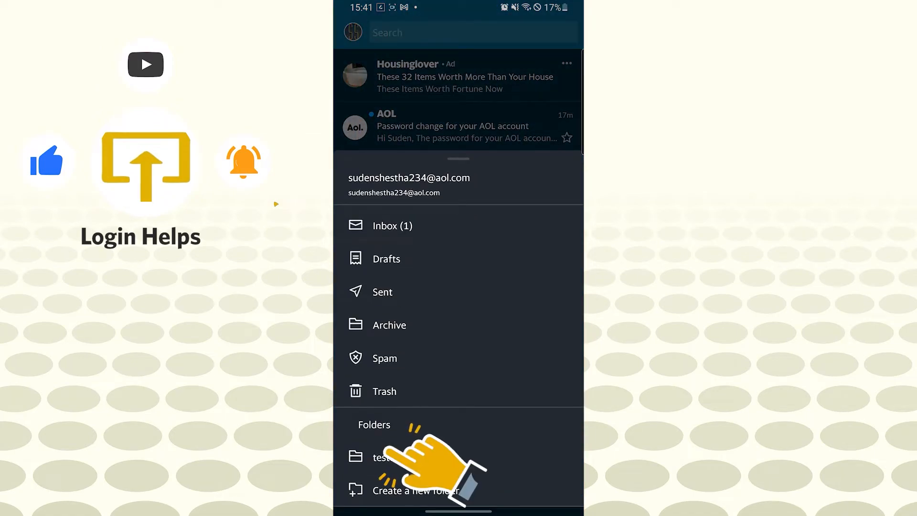